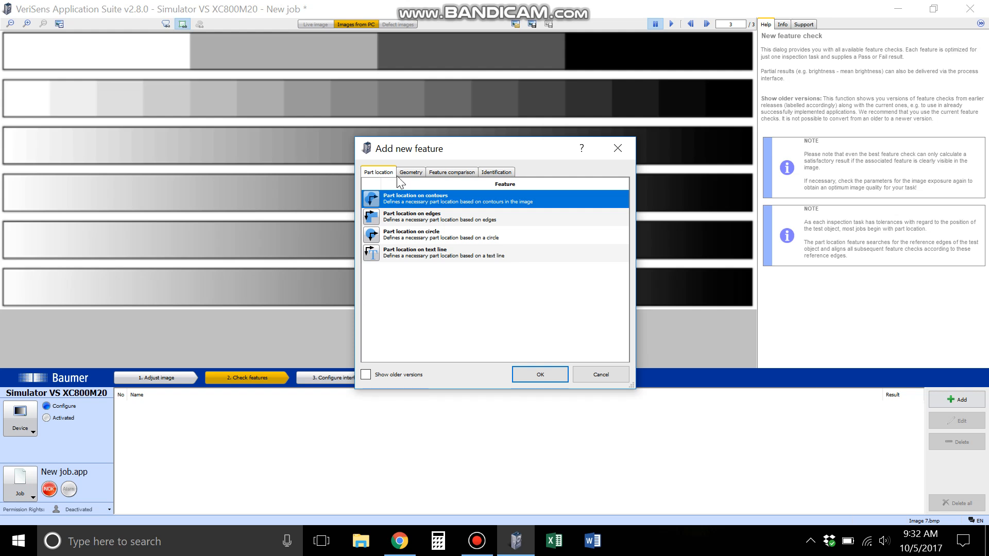
- Add an Area size feature check and draw its rectangular work space inside the lowest gradient bar
{"action": "left_click", "coordinate": [460, 173]}
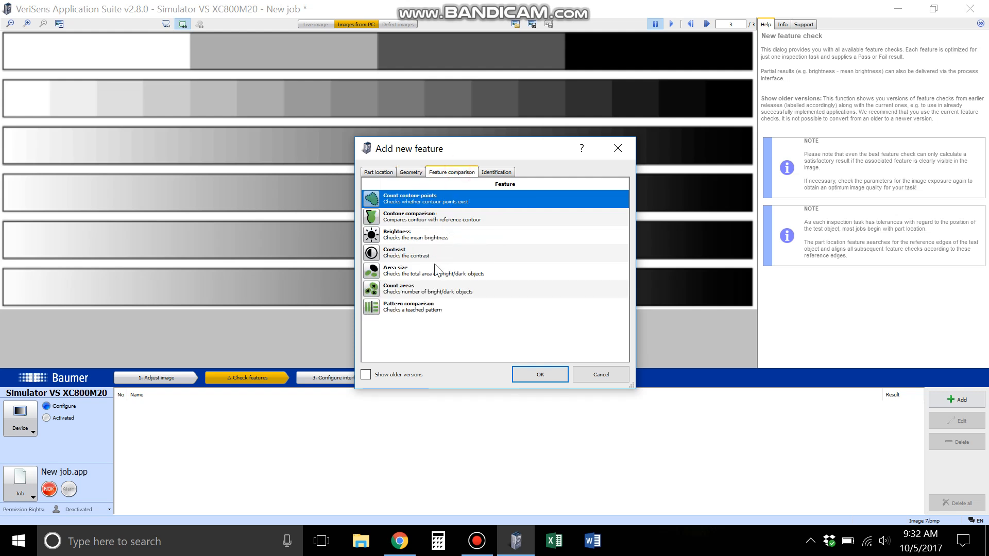
{"action": "double_click", "coordinate": [399, 274]}
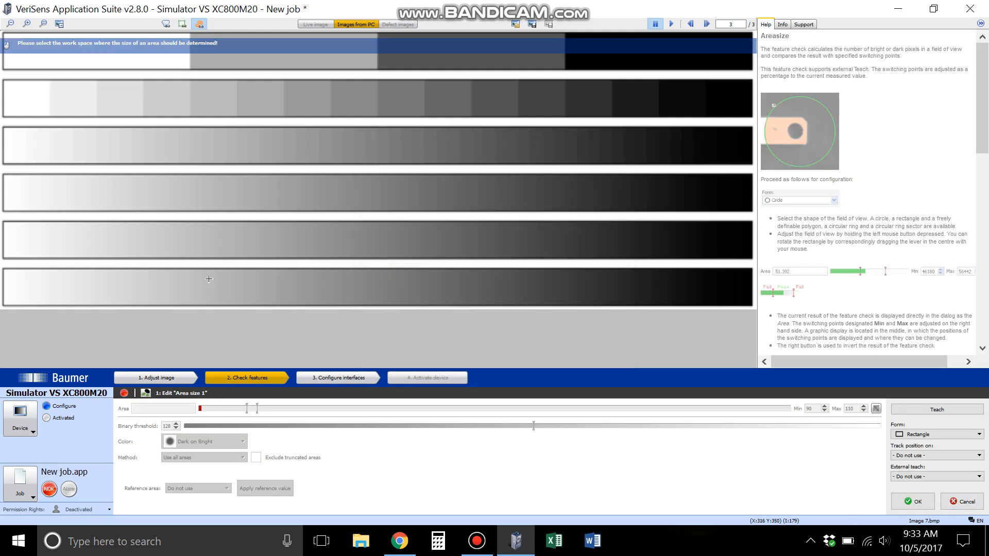
{"action": "left_click_drag", "start_coordinate": [193, 276], "coordinate": [562, 297]}
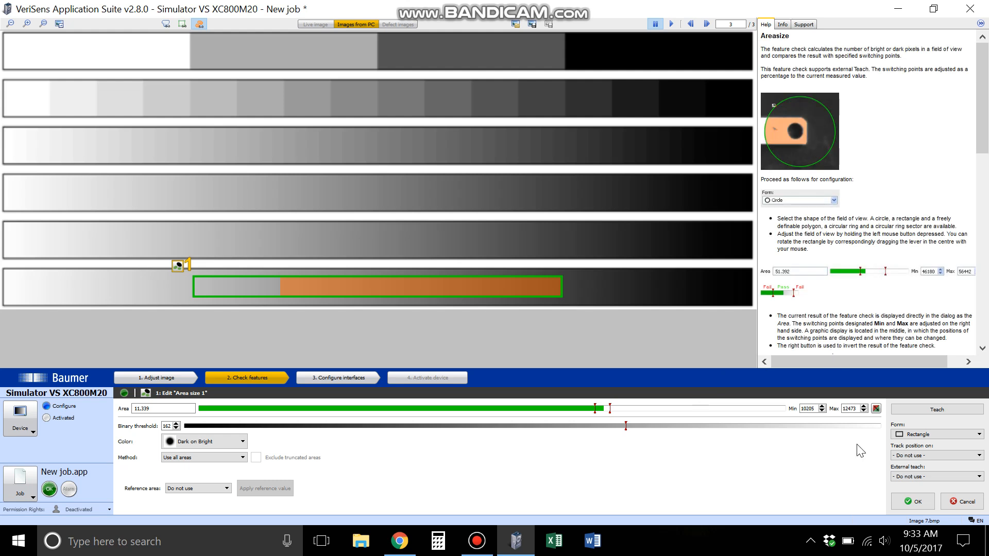
{"action": "left_click", "coordinate": [348, 282]}
{"action": "left_click", "coordinate": [362, 307]}
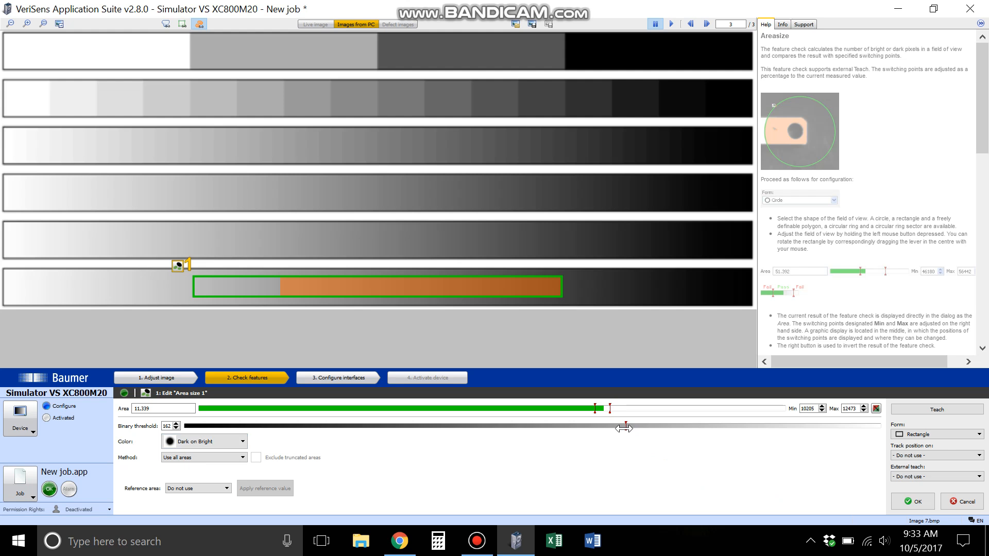
- Try binary thresholds of 255, 148, 185 and 91 on the gradient area, ending at 128
{"action": "left_click_drag", "start_coordinate": [624, 428], "coordinate": [874, 447]}
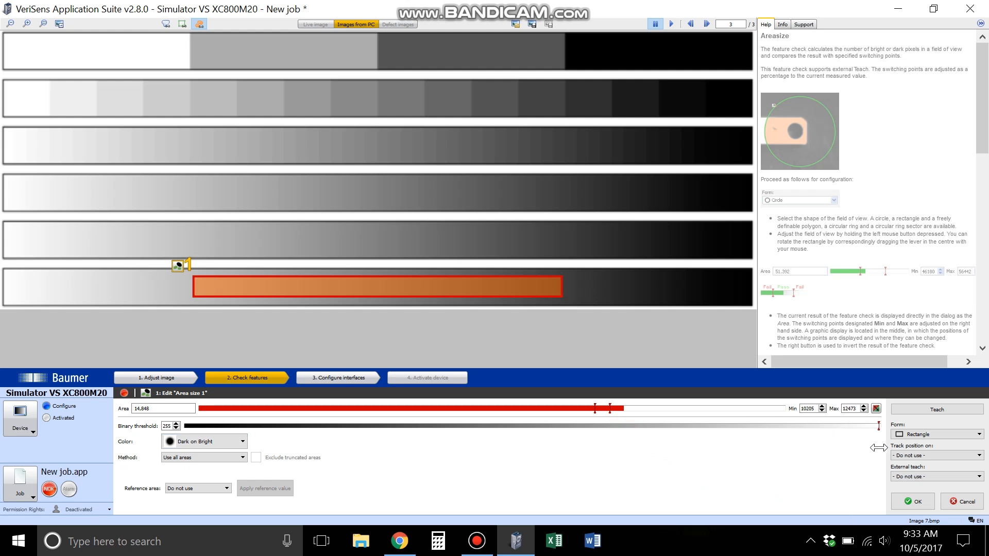
{"action": "mouse_move", "coordinate": [878, 447]}
{"action": "left_mouse_down"}
{"action": "mouse_move", "coordinate": [800, 463]}
{"action": "mouse_move", "coordinate": [563, 474]}
{"action": "mouse_move", "coordinate": [181, 475]}
{"action": "mouse_move", "coordinate": [604, 472]}
{"action": "mouse_move", "coordinate": [569, 471]}
{"action": "mouse_move", "coordinate": [586, 471]}
{"action": "left_mouse_up"}
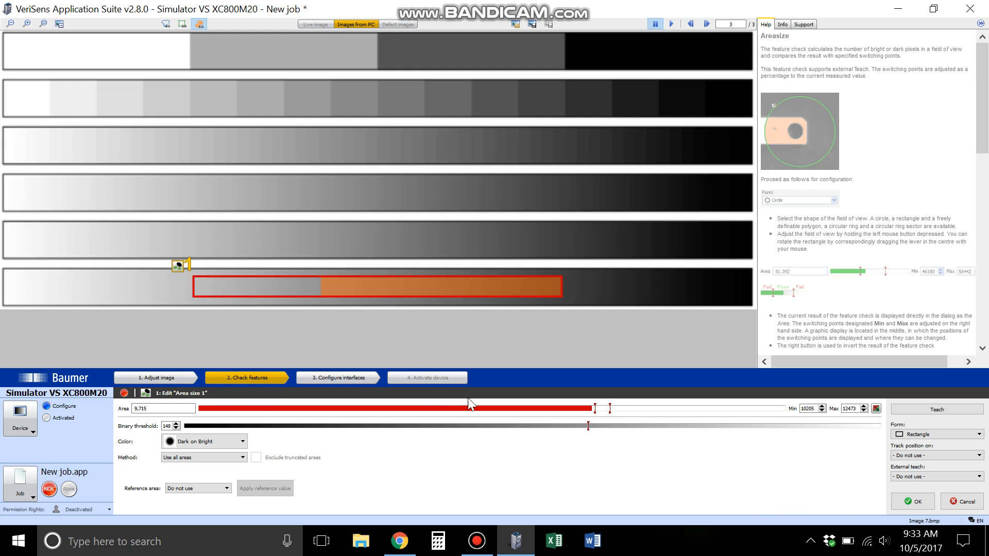
{"action": "mouse_move", "coordinate": [588, 426]}
{"action": "left_mouse_down"}
{"action": "mouse_move", "coordinate": [502, 427]}
{"action": "mouse_move", "coordinate": [593, 434]}
{"action": "mouse_move", "coordinate": [528, 436]}
{"action": "mouse_move", "coordinate": [689, 437]}
{"action": "left_mouse_up"}
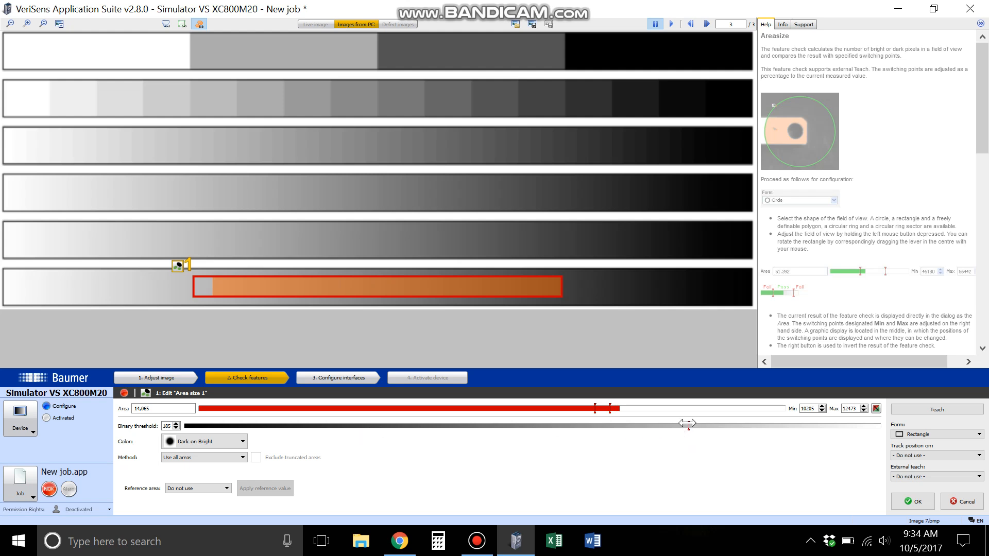
{"action": "left_click_drag", "start_coordinate": [687, 424], "coordinate": [429, 429]}
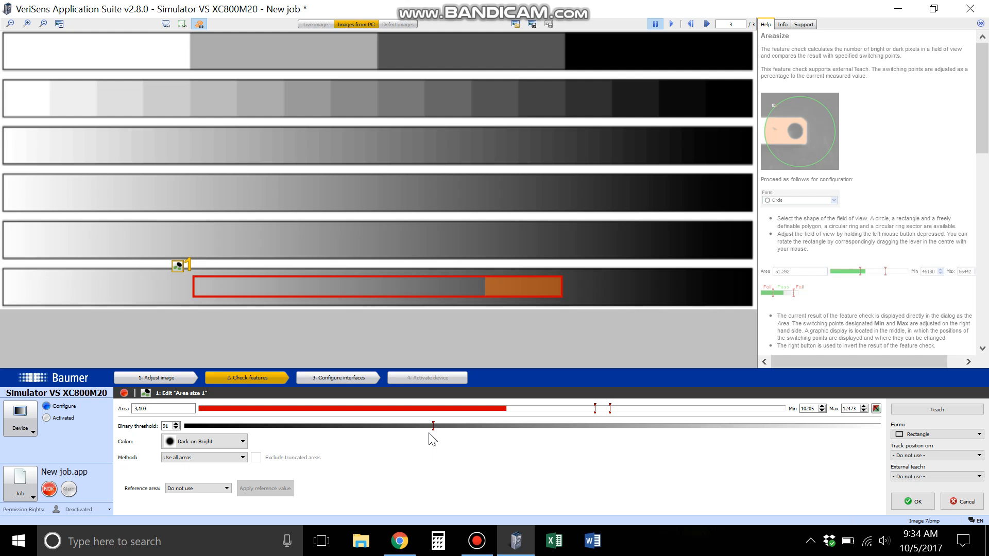
{"action": "left_click_drag", "start_coordinate": [431, 429], "coordinate": [533, 427]}
- Set the area limits to a minimum of 2675 and a maximum of 14360, and the binary threshold to 125
{"action": "left_click_drag", "start_coordinate": [595, 409], "coordinate": [514, 410]}
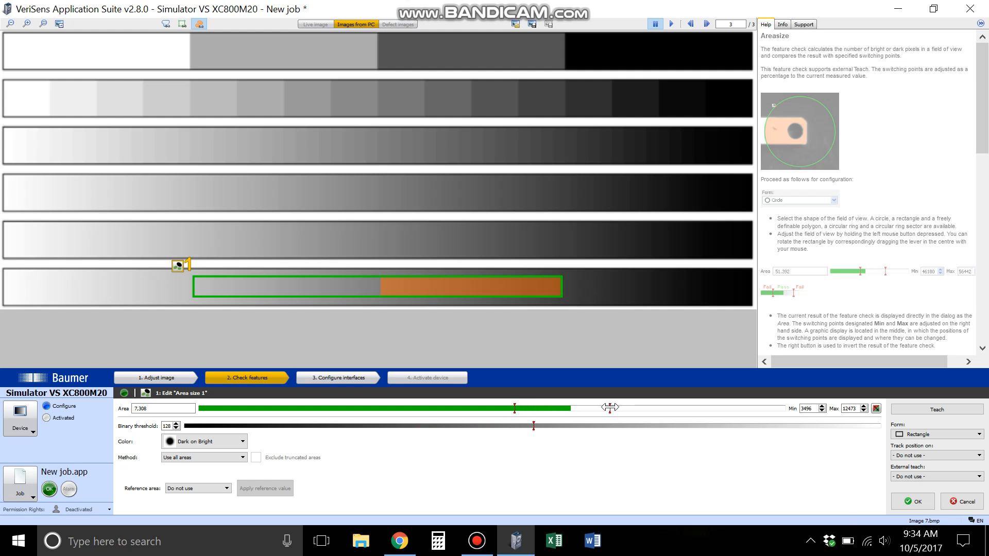
{"action": "left_click_drag", "start_coordinate": [610, 407], "coordinate": [652, 414]}
{"action": "left_click_drag", "start_coordinate": [521, 409], "coordinate": [494, 408]}
{"action": "mouse_move", "coordinate": [648, 408]}
{"action": "left_mouse_down"}
{"action": "mouse_move", "coordinate": [554, 405]}
{"action": "mouse_move", "coordinate": [621, 408]}
{"action": "left_mouse_up"}
{"action": "left_click", "coordinate": [535, 426]}
{"action": "mouse_move", "coordinate": [535, 426]}
{"action": "left_mouse_down"}
{"action": "mouse_move", "coordinate": [504, 427]}
{"action": "mouse_move", "coordinate": [537, 427]}
{"action": "mouse_move", "coordinate": [525, 426]}
{"action": "left_mouse_up"}
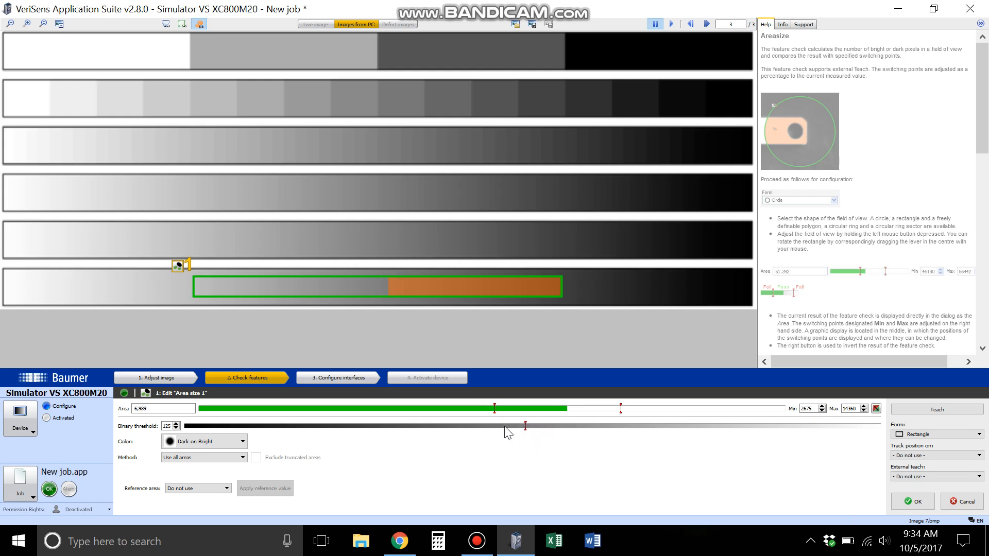
- Switch the detected color between Bright on Dark and Dark on Bright to compare them, ending on Dark on Bright
{"action": "left_click", "coordinate": [197, 443]}
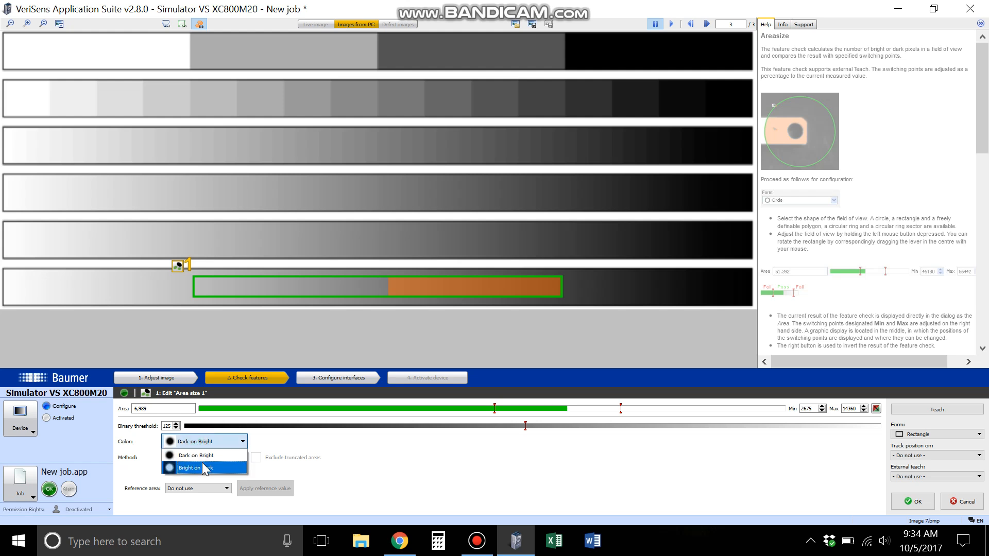
{"action": "left_click", "coordinate": [204, 467]}
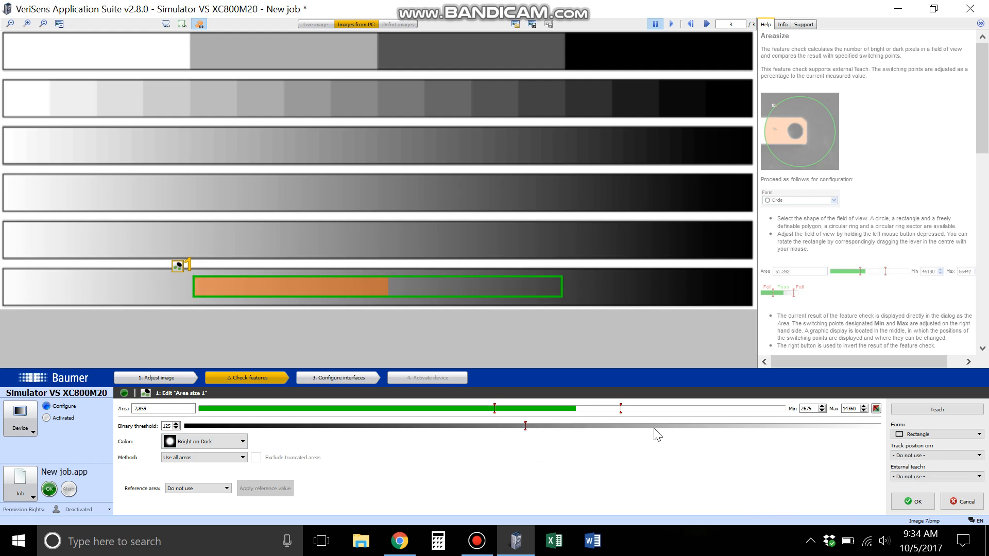
{"action": "left_click", "coordinate": [199, 442]}
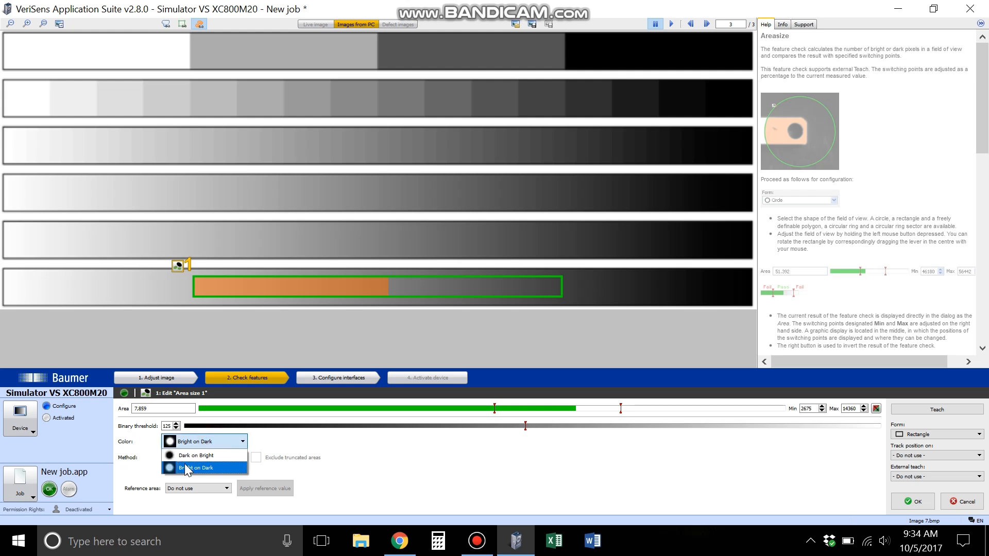
{"action": "left_click", "coordinate": [196, 455]}
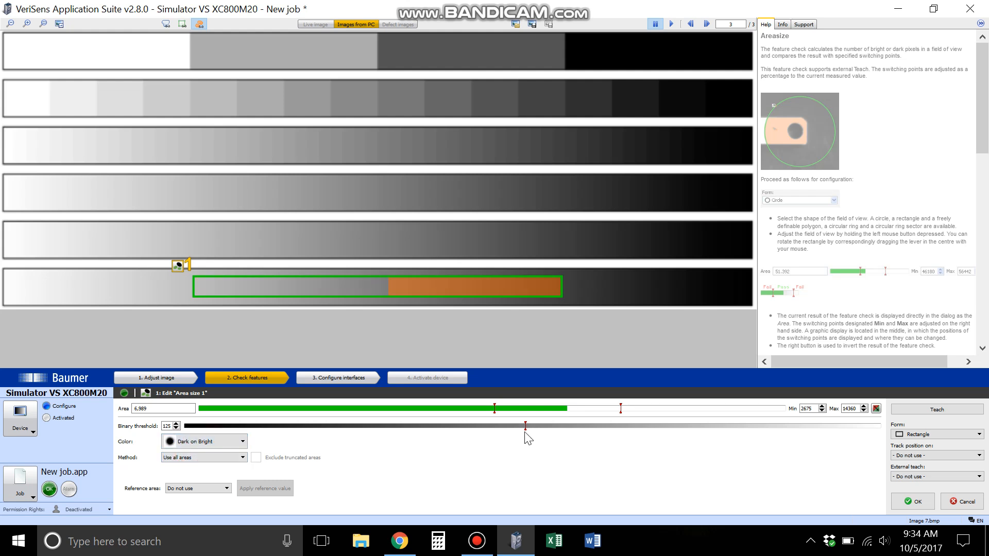
{"action": "left_click", "coordinate": [235, 441]}
{"action": "left_click", "coordinate": [187, 467]}
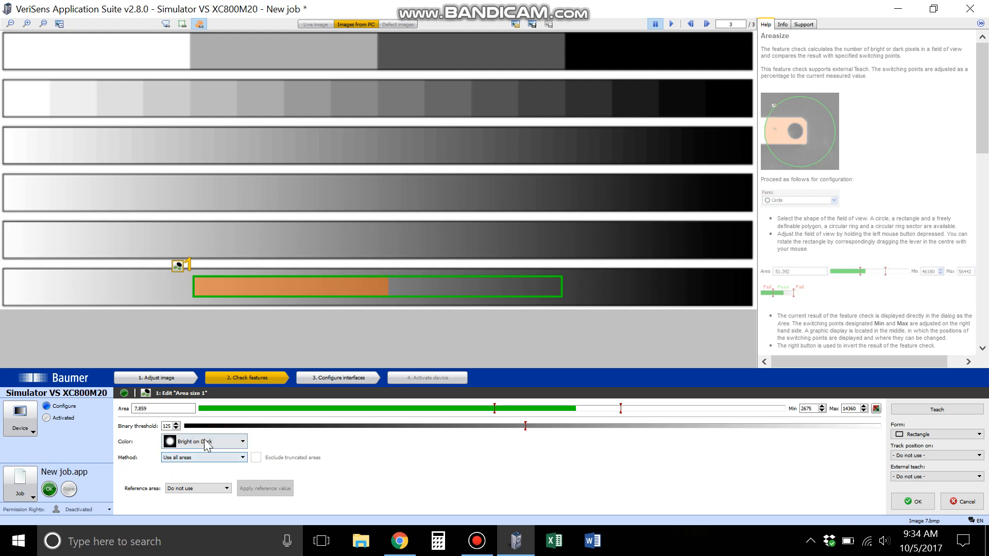
{"action": "left_click", "coordinate": [191, 441]}
{"action": "left_click", "coordinate": [200, 453]}
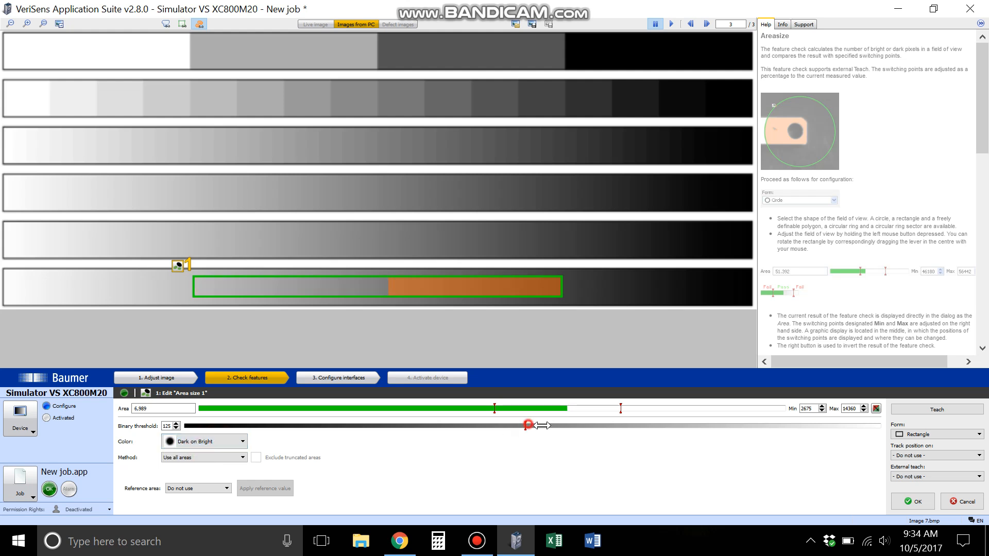
- Set the binary threshold to 117 and go back to the first image, the halftone dot pattern
{"action": "left_click_drag", "start_coordinate": [525, 425], "coordinate": [503, 426]}
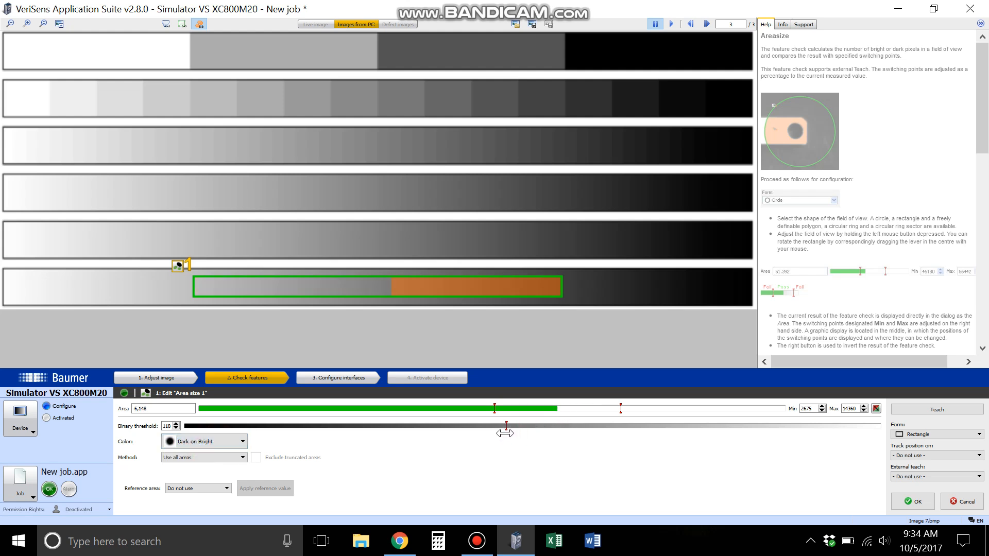
{"action": "left_click", "coordinate": [189, 460]}
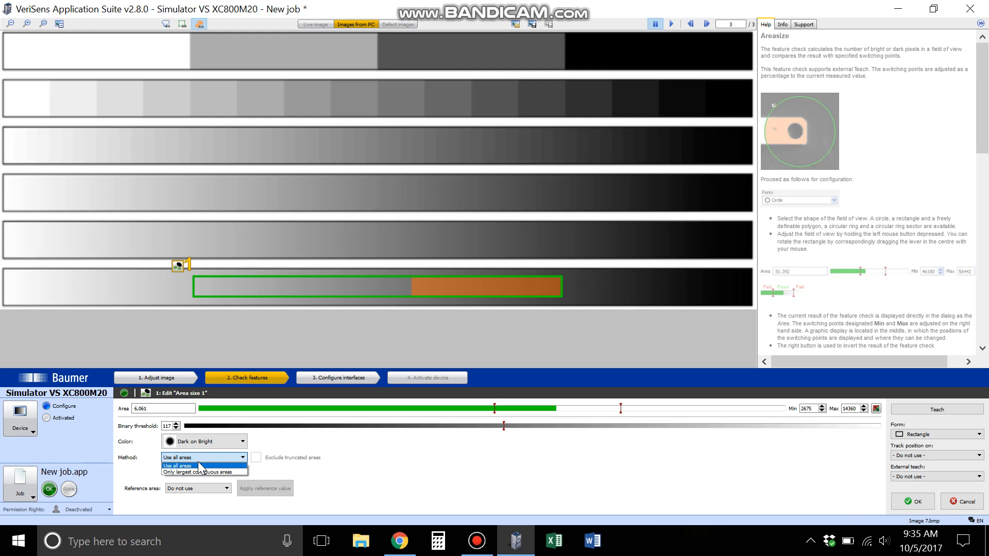
{"action": "left_click", "coordinate": [706, 24]}
{"action": "left_click", "coordinate": [706, 23]}
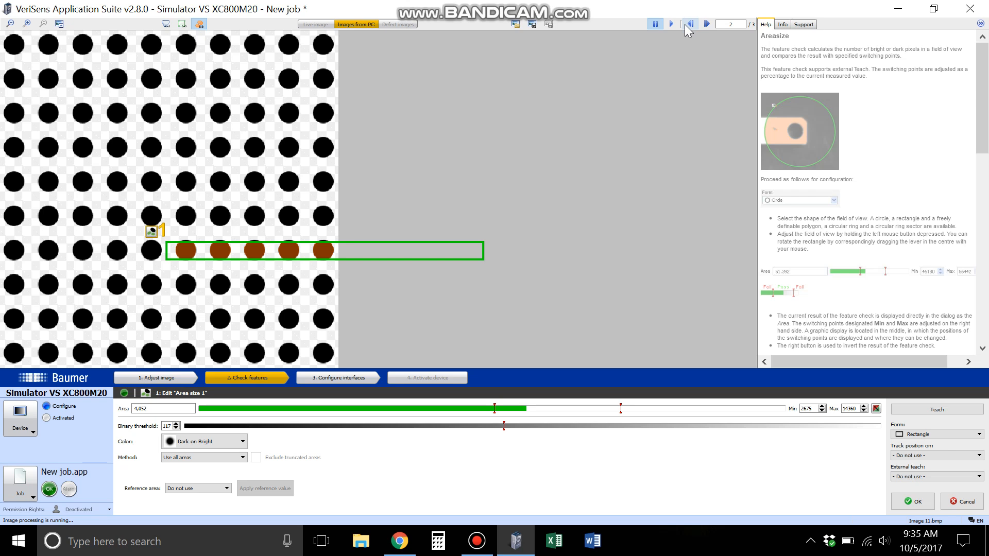
{"action": "left_click", "coordinate": [685, 26]}
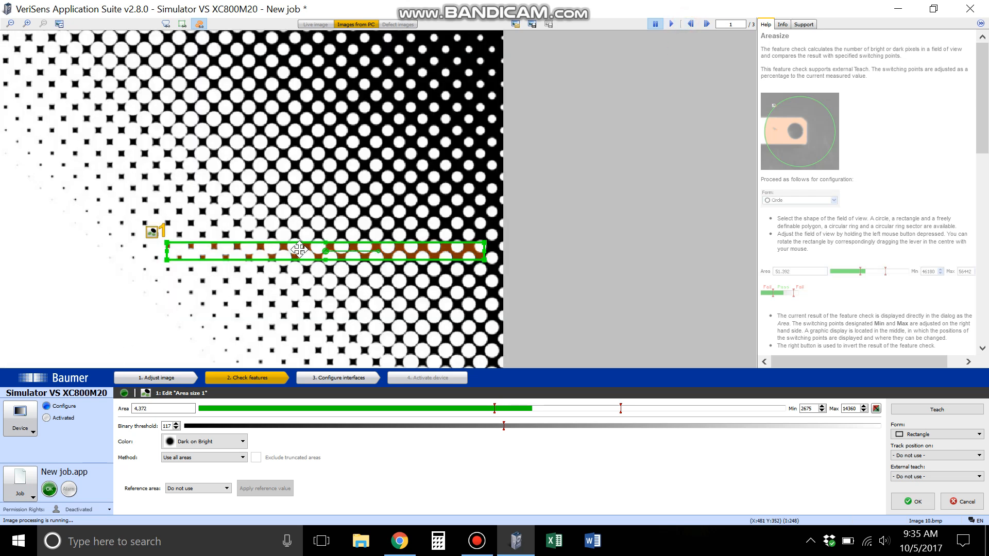
- Reshape the work space into a nearly square rectangle around the small dark squares near the halftone pattern's lower edge
{"action": "left_click_drag", "start_coordinate": [299, 249], "coordinate": [266, 255]}
{"action": "left_click_drag", "start_coordinate": [452, 256], "coordinate": [199, 273]}
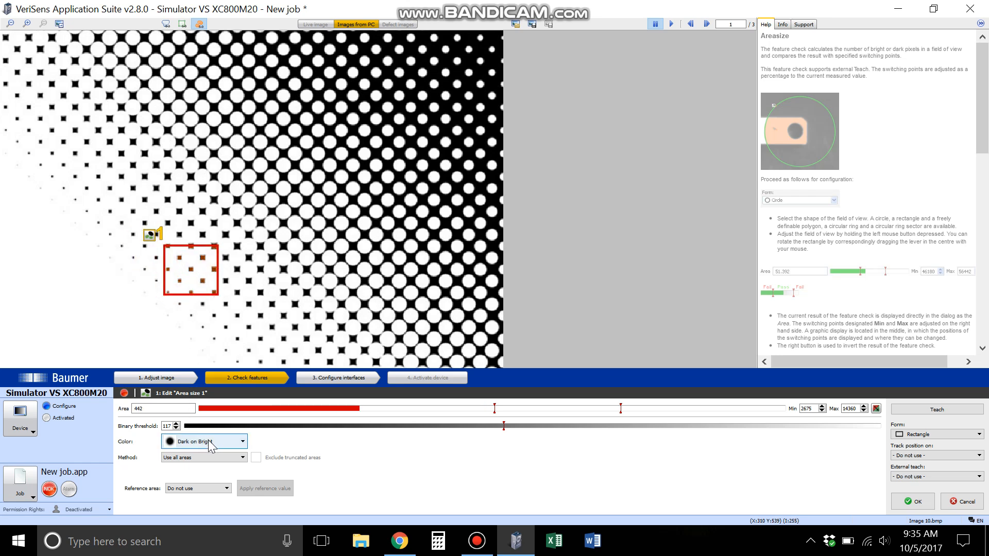
{"action": "left_click", "coordinate": [28, 24]}
{"action": "scroll", "coordinate": [194, 236], "scroll_direction": "down", "scroll_amount": 5}
{"action": "scroll", "coordinate": [195, 251], "scroll_direction": "up", "scroll_amount": 1}
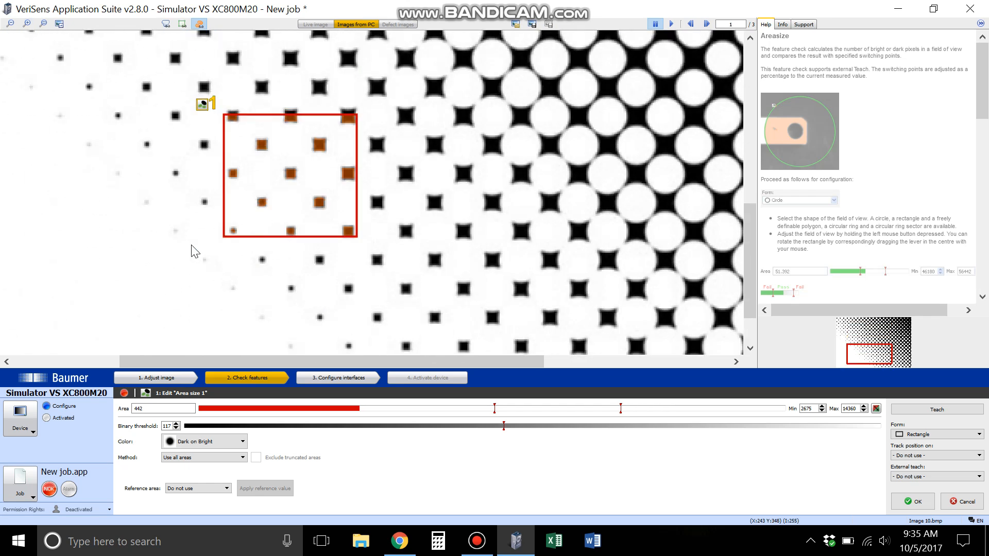
{"action": "left_click", "coordinate": [44, 23]}
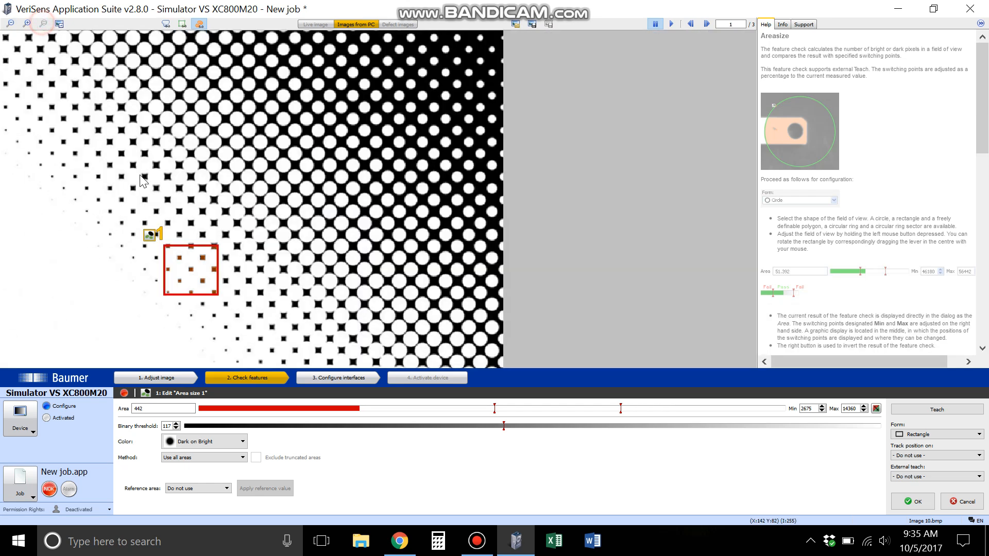
{"action": "left_click", "coordinate": [23, 25]}
{"action": "left_click", "coordinate": [23, 26]}
{"action": "left_click", "coordinate": [23, 26]}
{"action": "scroll", "coordinate": [94, 295], "scroll_direction": "down", "scroll_amount": 6}
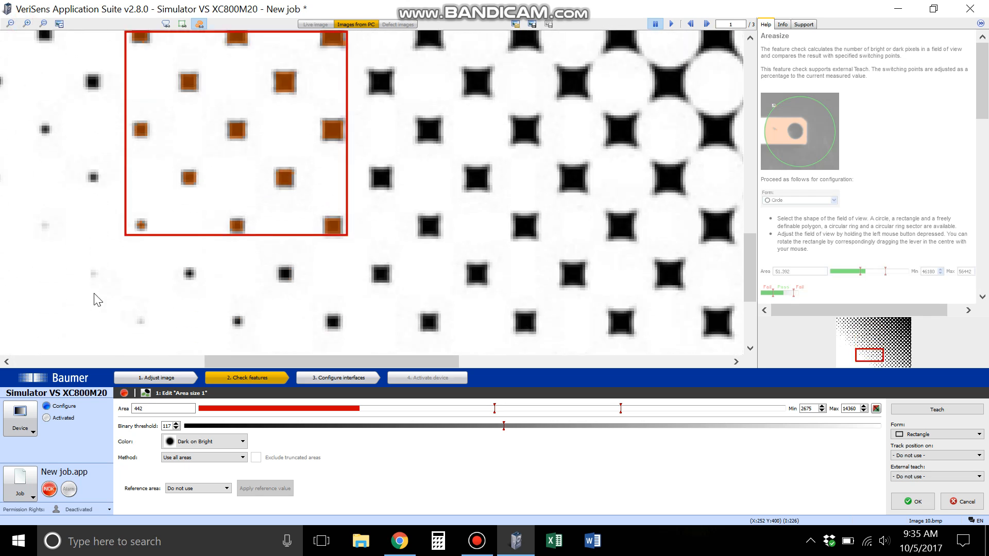
{"action": "scroll", "coordinate": [94, 300], "scroll_direction": "up", "scroll_amount": 2}
{"action": "left_click", "coordinate": [287, 146]}
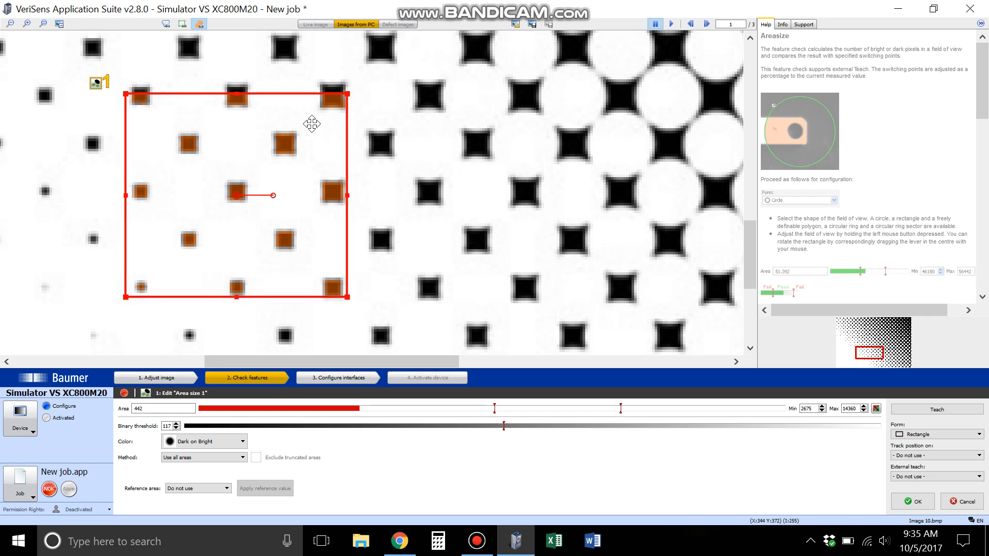
{"action": "mouse_move", "coordinate": [265, 188]}
{"action": "left_mouse_down"}
{"action": "mouse_move", "coordinate": [278, 177]}
{"action": "mouse_move", "coordinate": [422, 188]}
{"action": "mouse_move", "coordinate": [210, 202]}
{"action": "mouse_move", "coordinate": [225, 148]}
{"action": "mouse_move", "coordinate": [273, 177]}
{"action": "mouse_move", "coordinate": [269, 188]}
{"action": "left_mouse_up"}
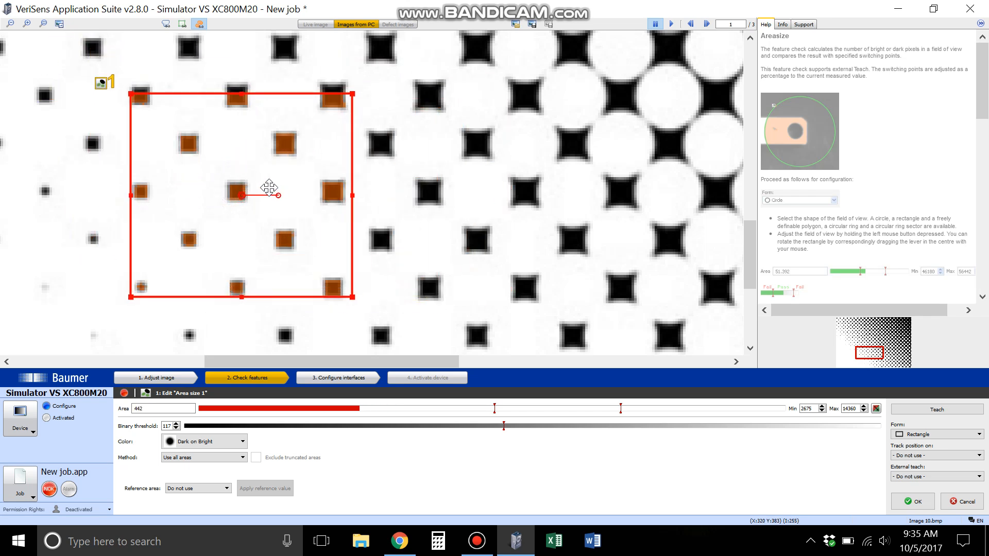
- Compare the Only largest contiguous areas and Use all areas methods, ending on Only largest contiguous areas
{"action": "left_click", "coordinate": [198, 457]}
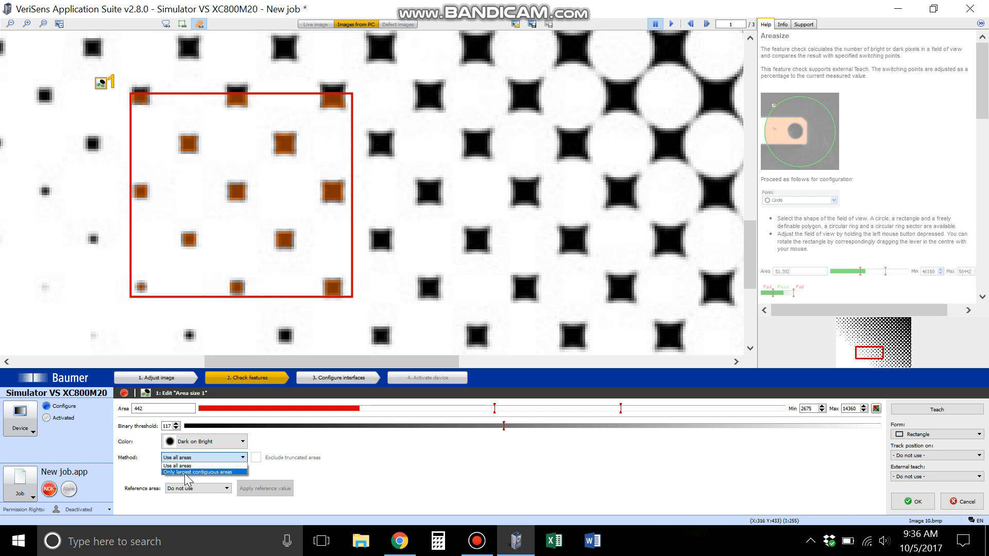
{"action": "left_click", "coordinate": [184, 472]}
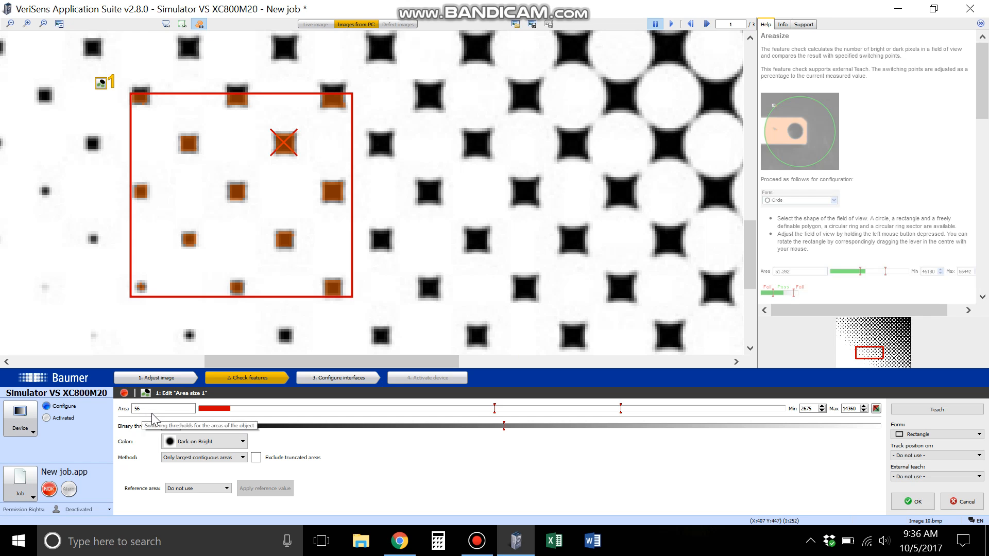
{"action": "left_click", "coordinate": [210, 453]}
{"action": "left_click", "coordinate": [199, 466]}
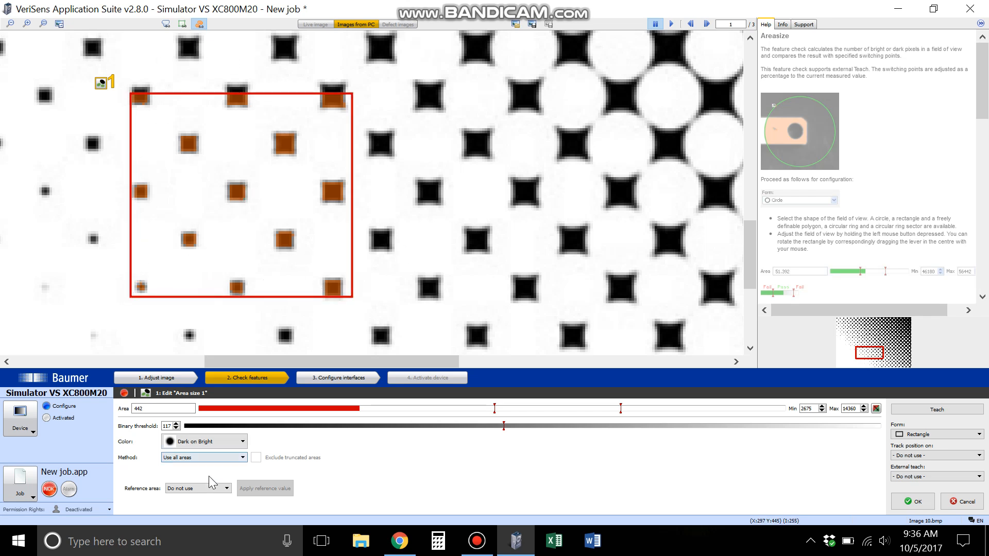
{"action": "left_click", "coordinate": [201, 457]}
{"action": "left_click", "coordinate": [193, 472]}
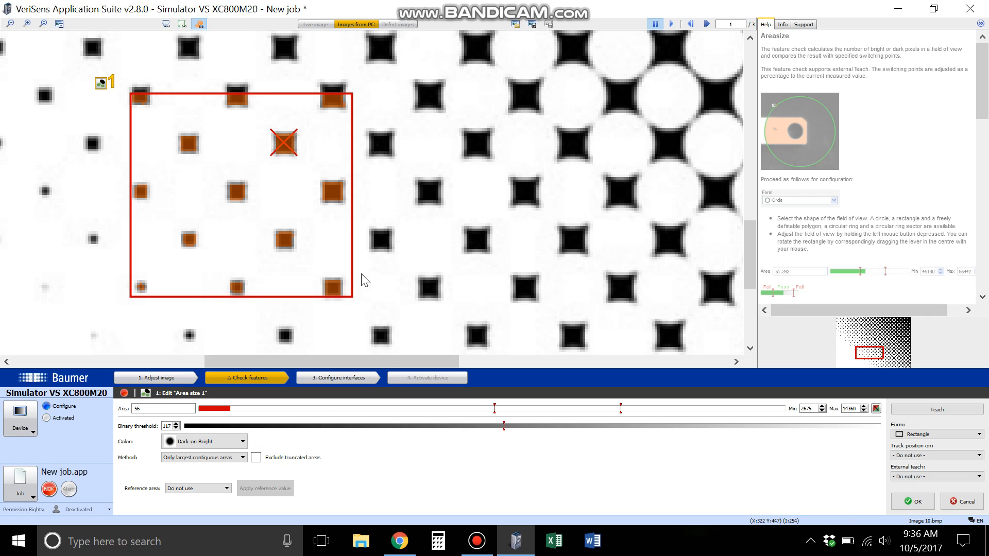
- Extend the work space rectangle upward so that its upper edge slightly cuts the top row of dark squares
{"action": "left_click", "coordinate": [338, 100]}
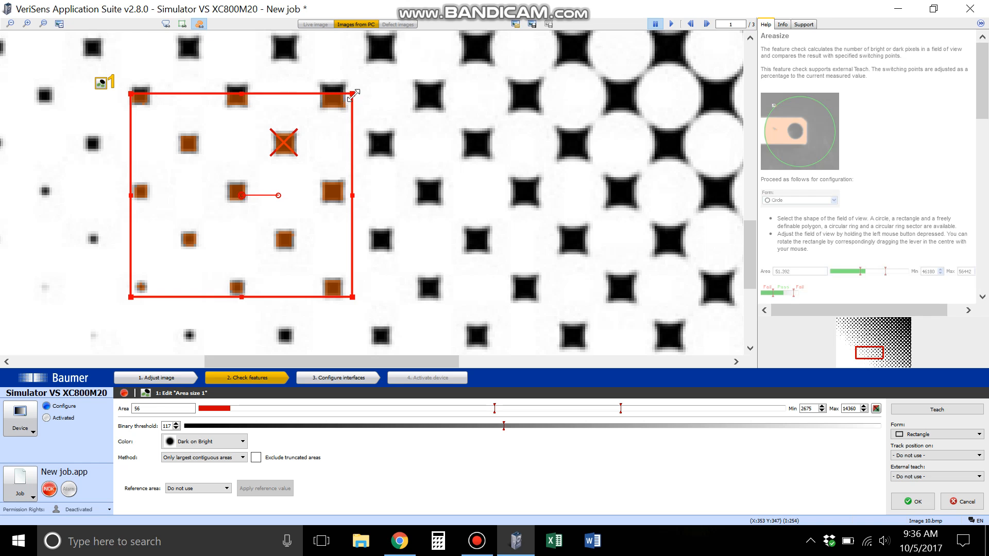
{"action": "left_click_drag", "start_coordinate": [353, 94], "coordinate": [355, 77]}
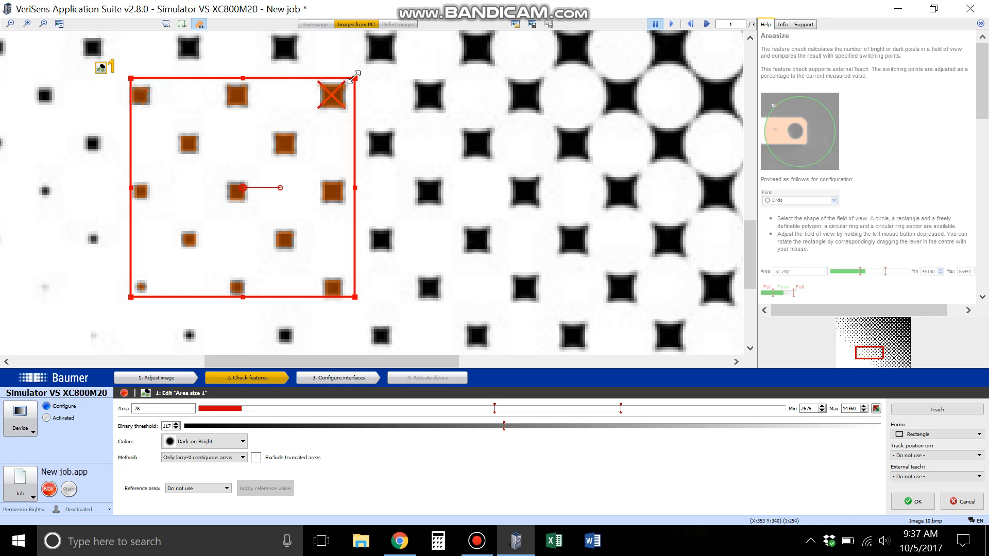
{"action": "left_click_drag", "start_coordinate": [356, 76], "coordinate": [355, 86]}
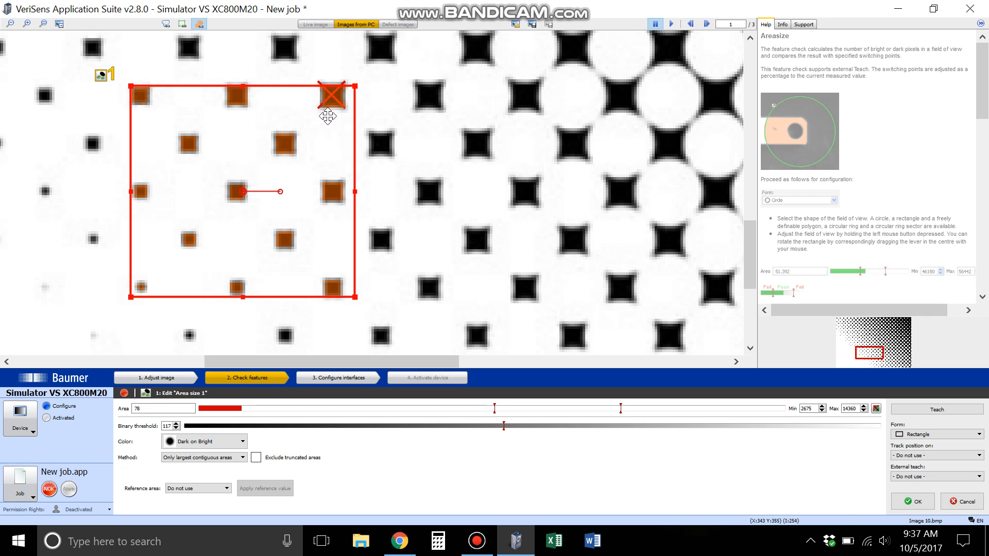
- Turn Exclude truncated areas on and off to compare its effect, leaving it disabled
{"action": "left_click", "coordinate": [256, 458]}
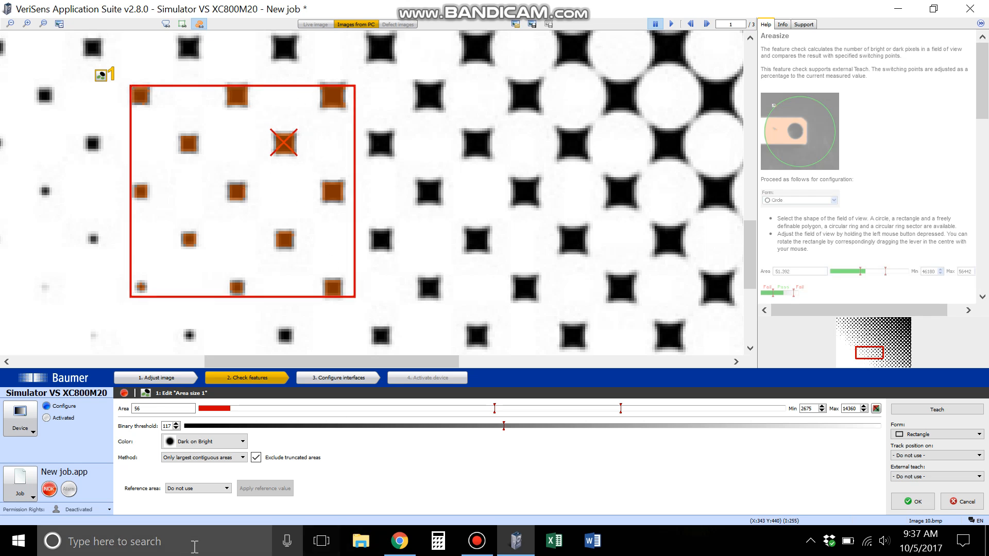
{"action": "left_click", "coordinate": [256, 458]}
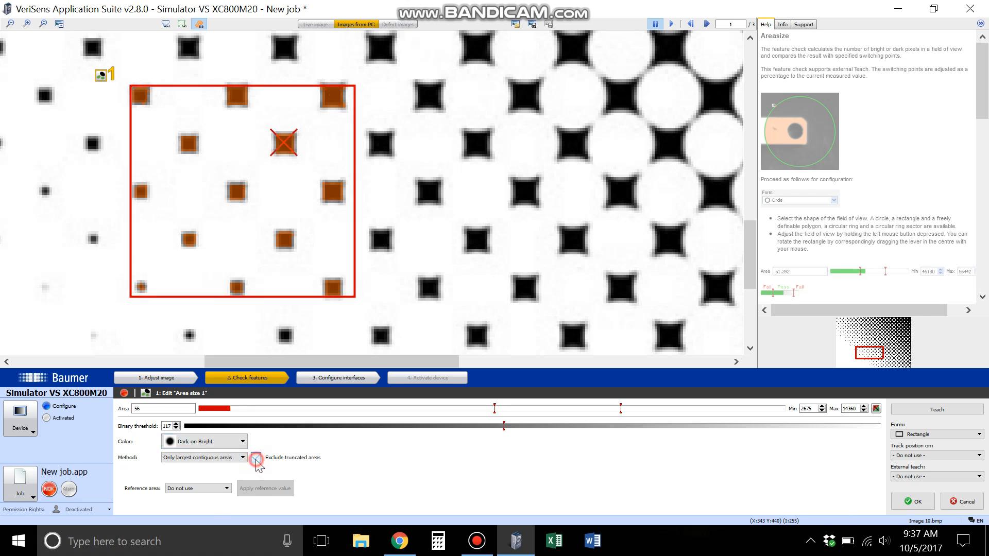
{"action": "left_click", "coordinate": [256, 457]}
{"action": "left_click", "coordinate": [256, 458]}
- Set the reference area to Use, don't carry area and place its circle on bright background just left of the work space
{"action": "left_click", "coordinate": [205, 488]}
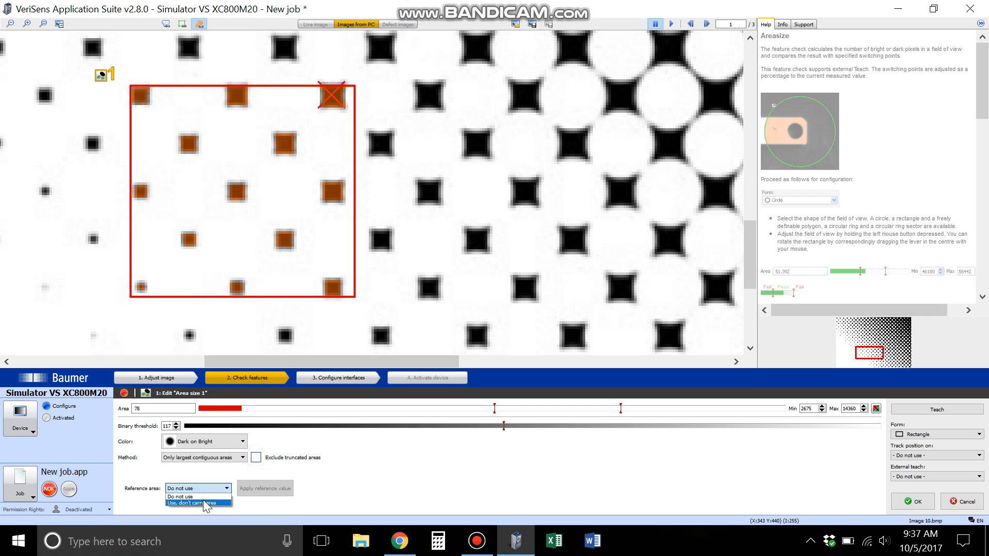
{"action": "left_click", "coordinate": [204, 502]}
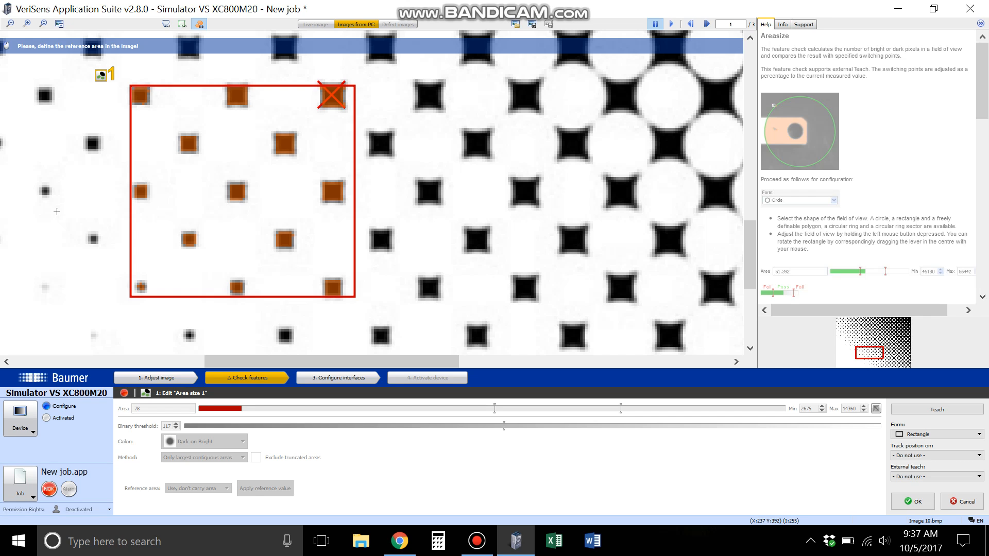
{"action": "left_click", "coordinate": [53, 231]}
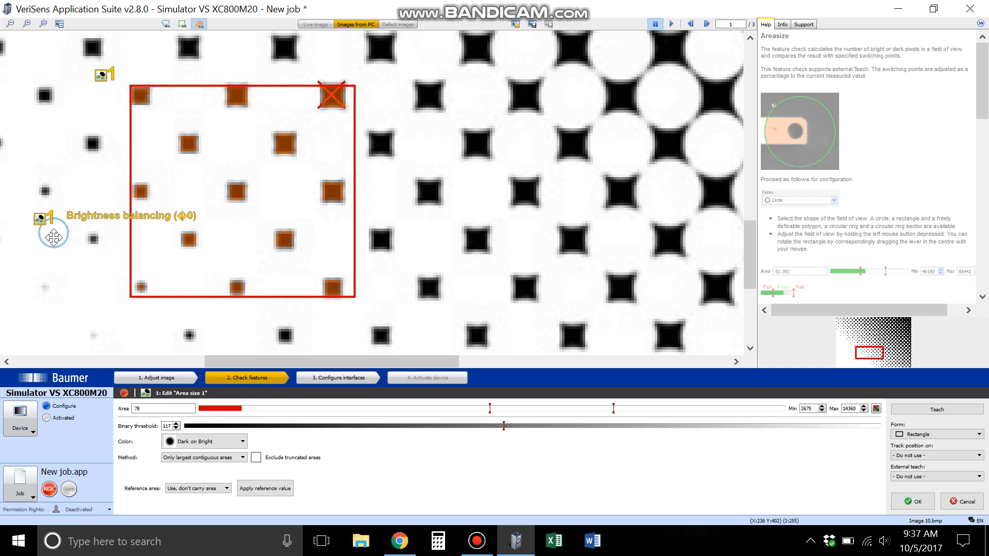
{"action": "left_click_drag", "start_coordinate": [54, 236], "coordinate": [55, 254]}
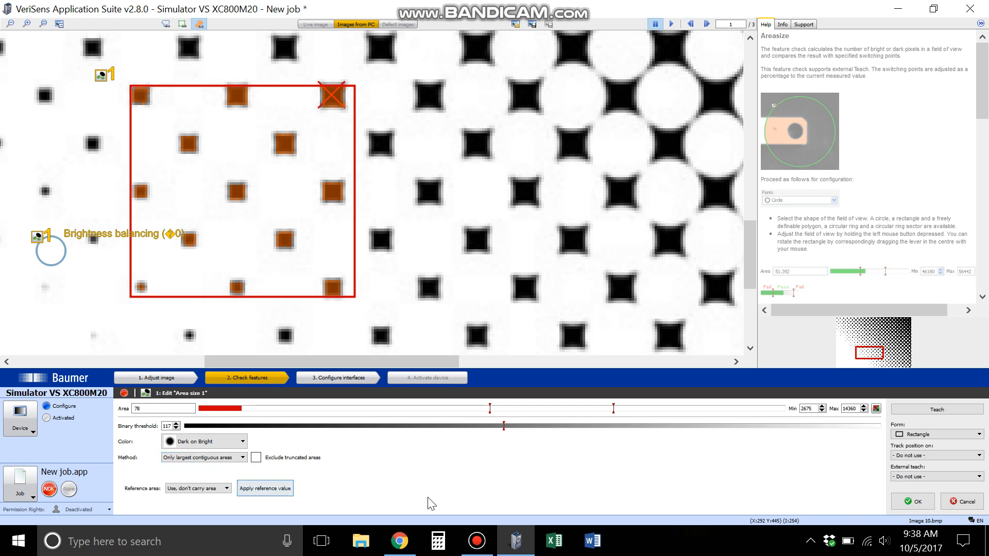
- Switch the work space form to Circle and back to Rectangle, and shift the rectangle right until it cuts the next column of dark squares
{"action": "left_click", "coordinate": [931, 436]}
{"action": "left_click", "coordinate": [924, 444]}
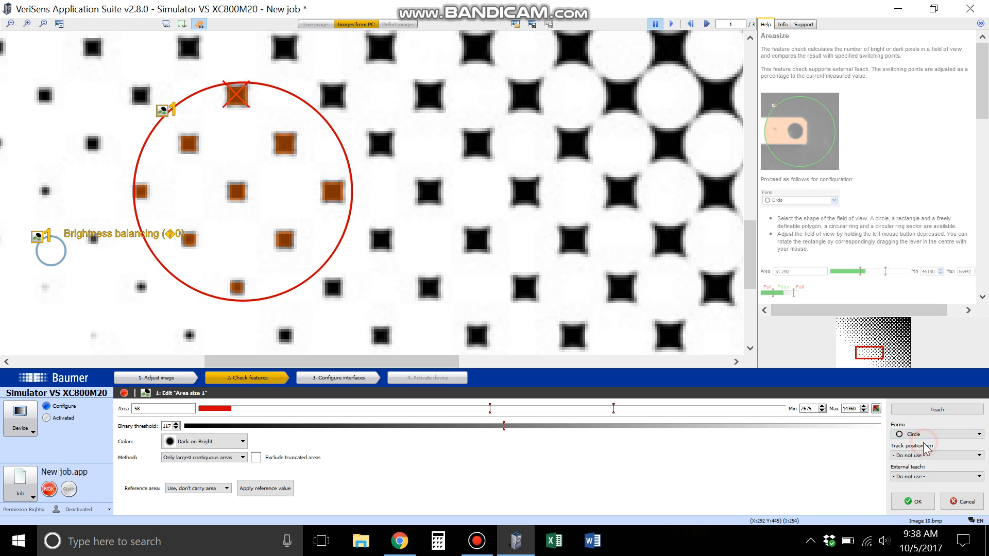
{"action": "left_click", "coordinate": [920, 434]}
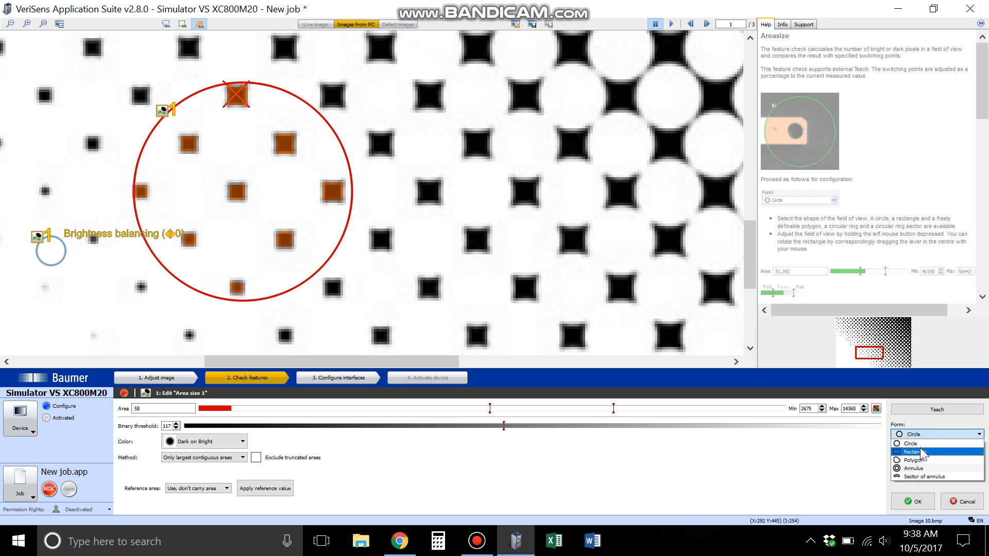
{"action": "left_click", "coordinate": [921, 451]}
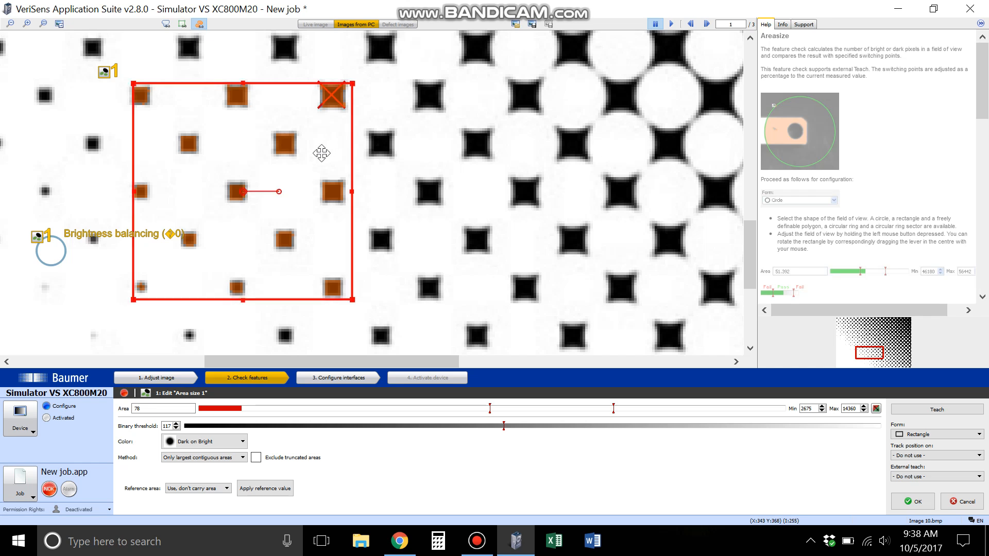
{"action": "left_click_drag", "start_coordinate": [257, 177], "coordinate": [325, 181]}
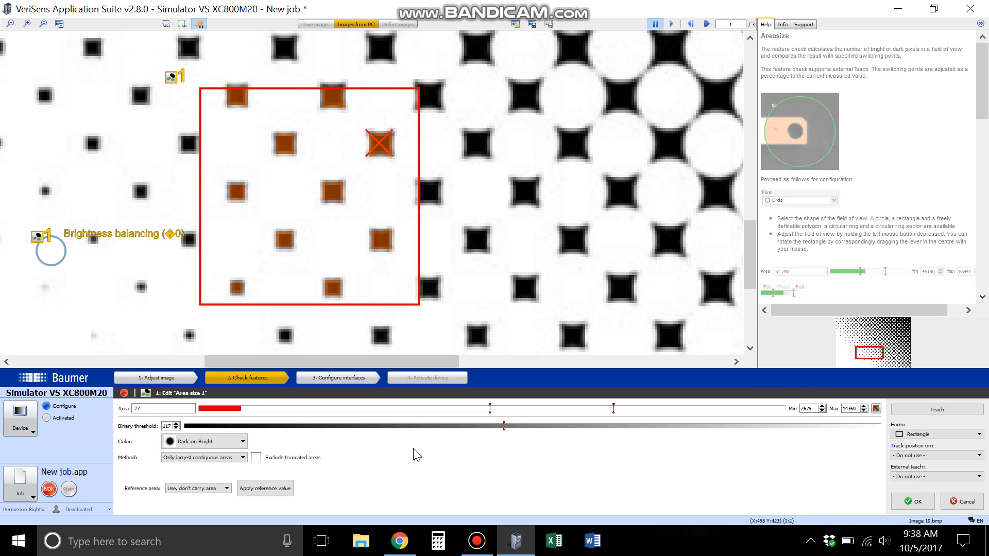